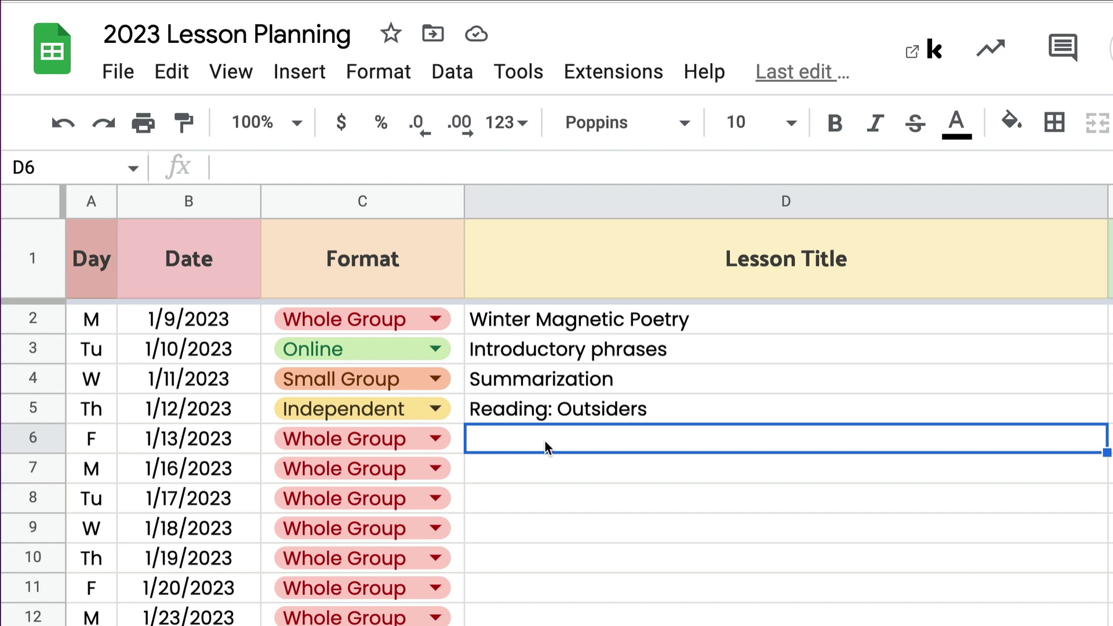
Step: Examine the format choices offered by the existing dropdown in cell C2
click(439, 319)
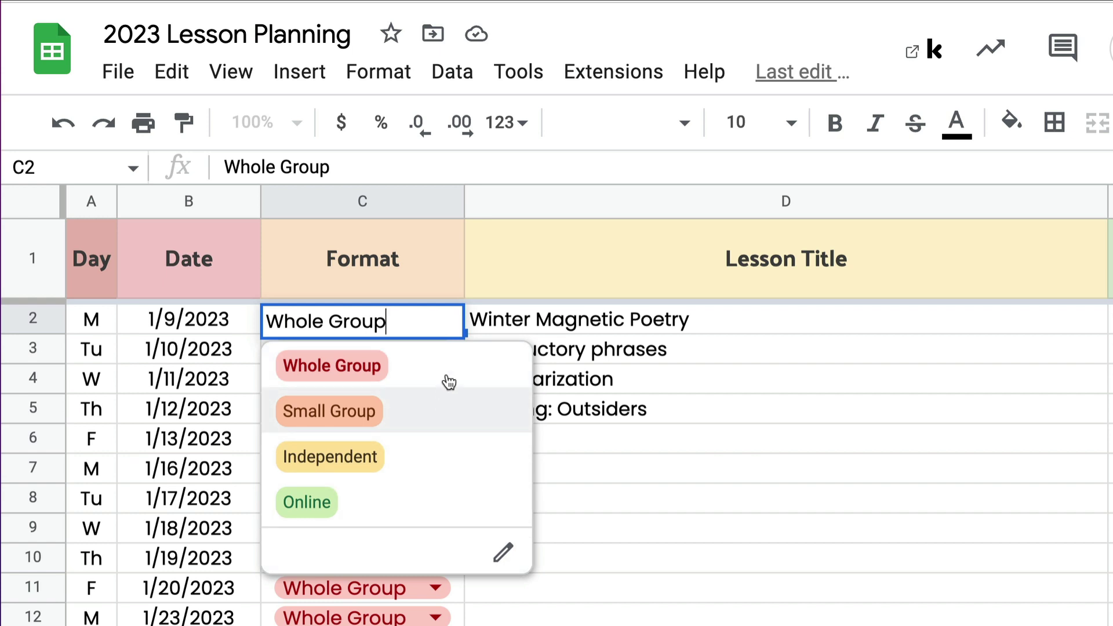
click(718, 321)
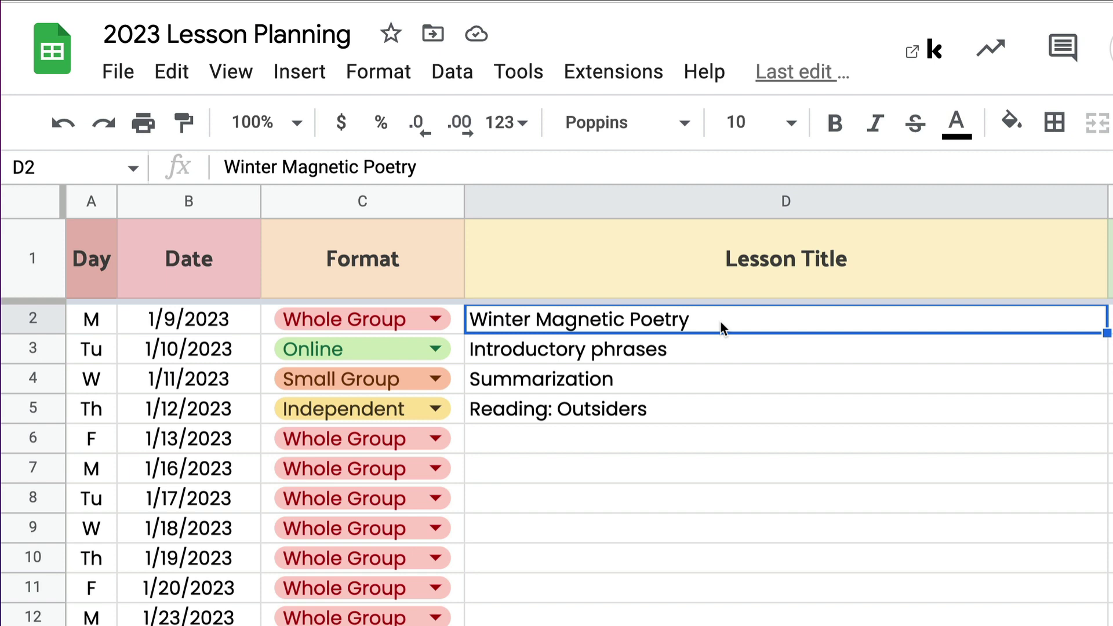
click(433, 322)
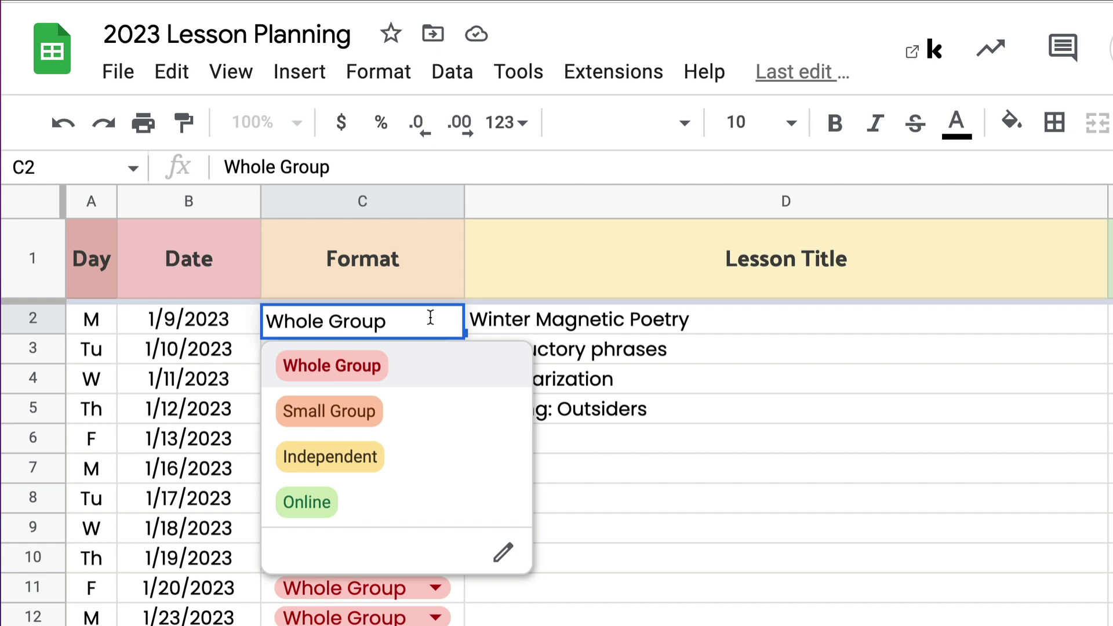
click(463, 368)
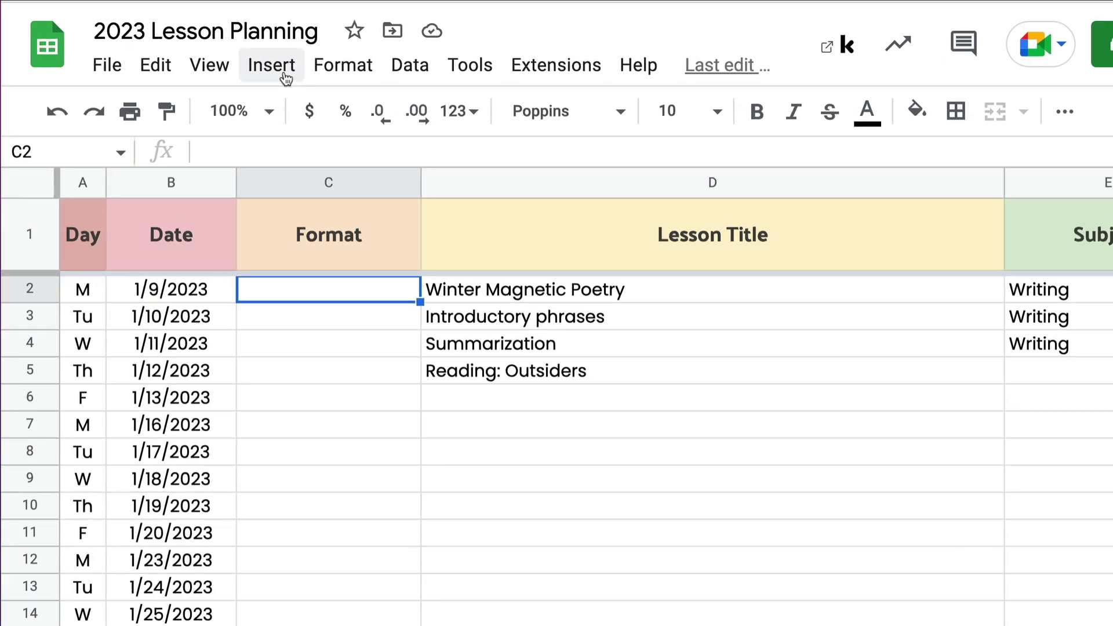
Step: Insert a dropdown in the empty Format cell C2 and review the available criteria types, keeping Dropdown
click(252, 60)
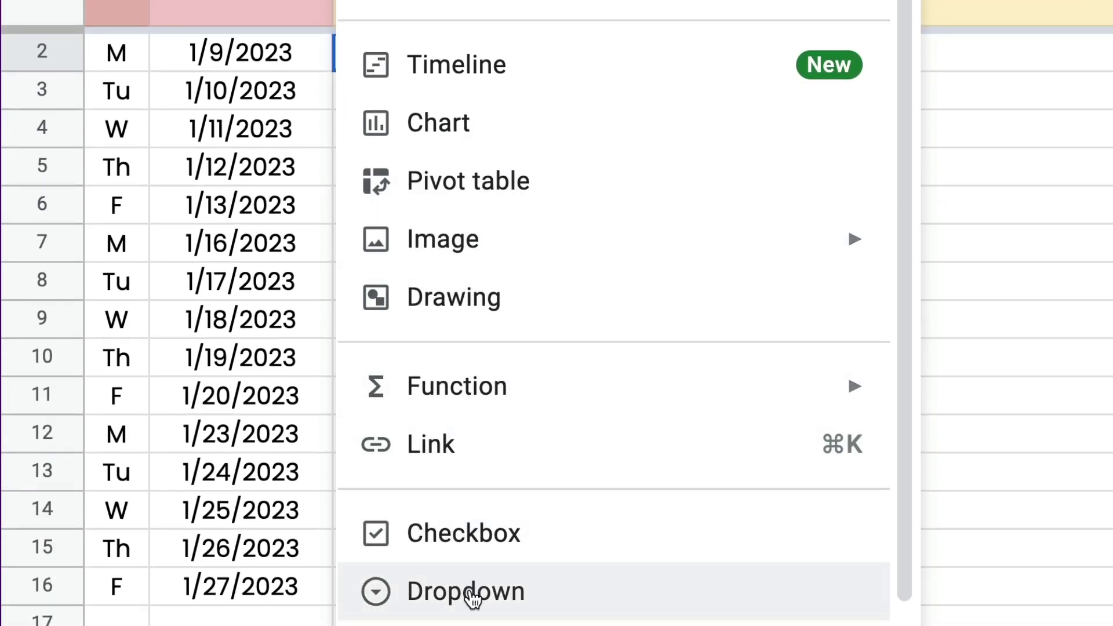
click(472, 597)
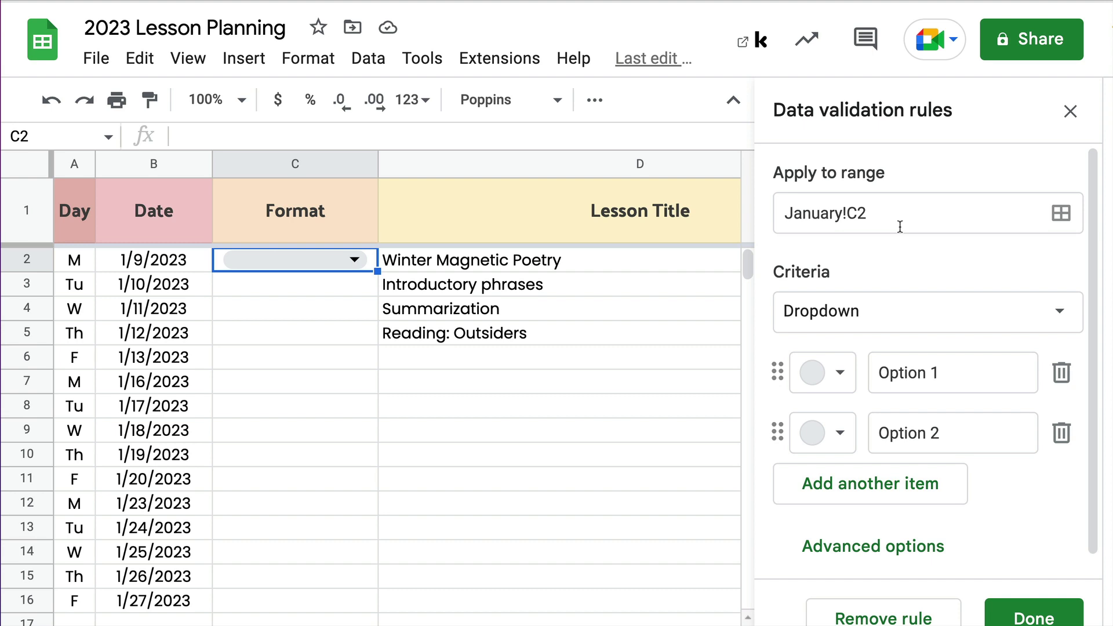
click(1061, 319)
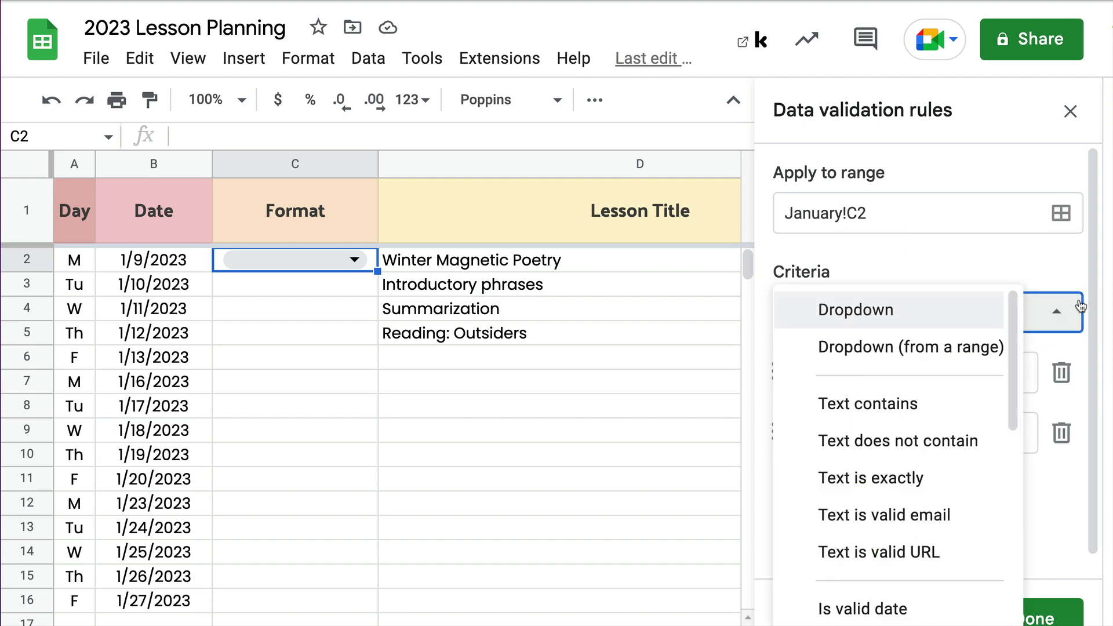
click(1080, 307)
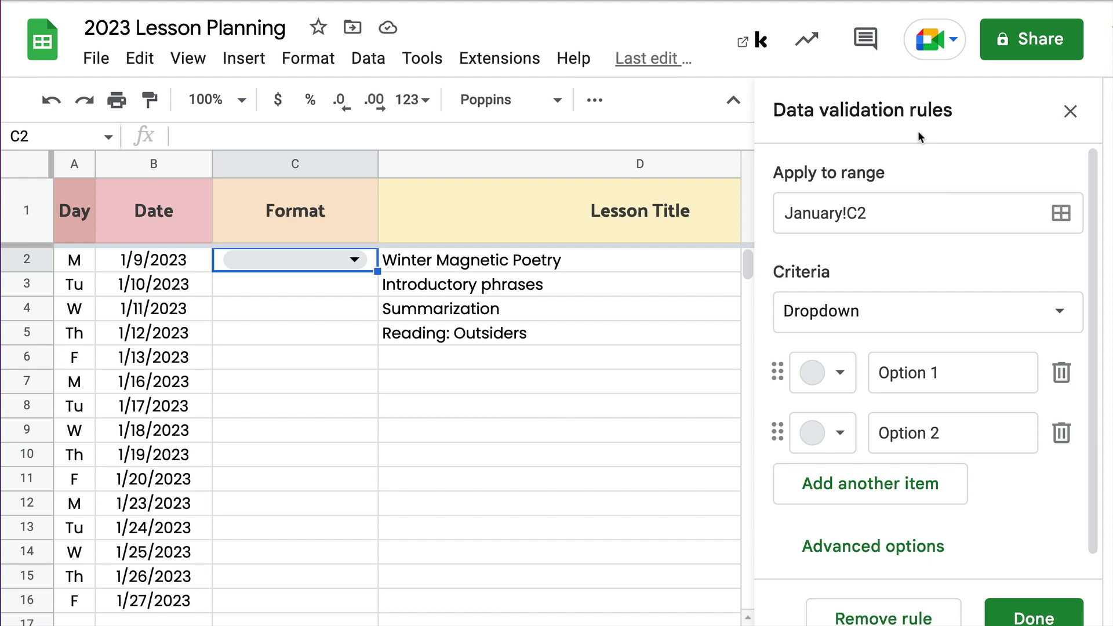
Step: Name the first two dropdown options Whole Group and Small Group
drag(988, 376, 869, 369)
text(W)
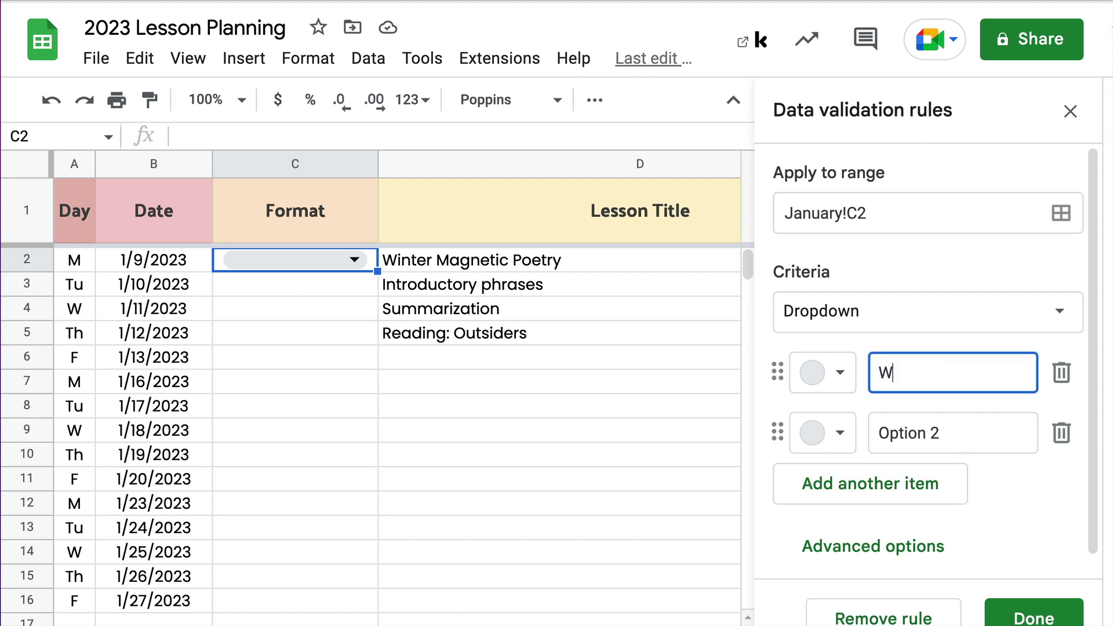
text(hole Group)
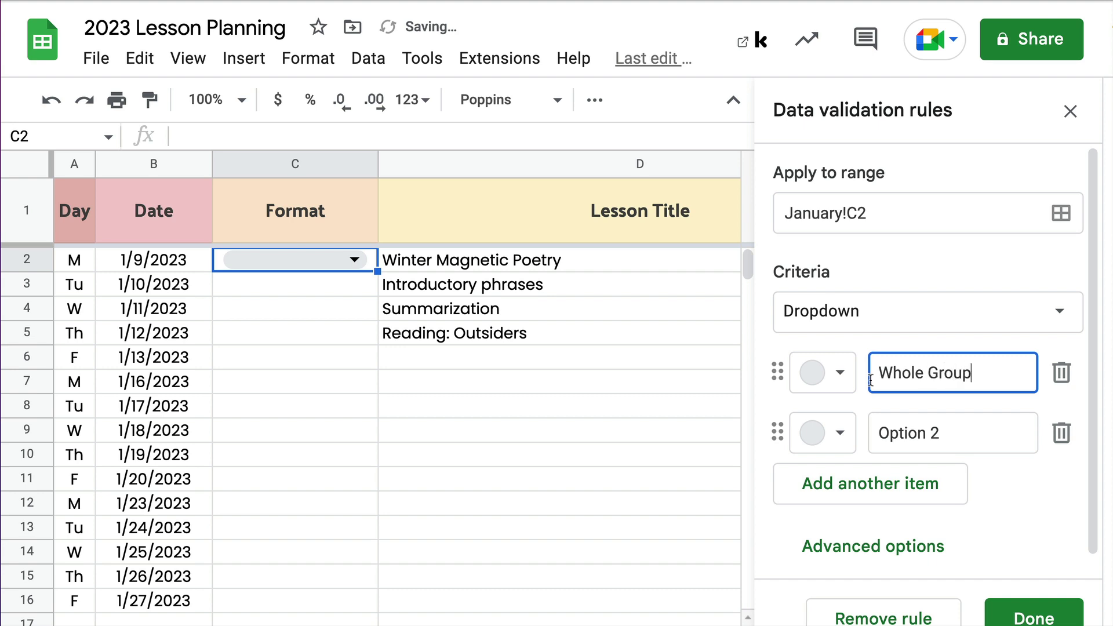
drag(946, 434, 868, 429)
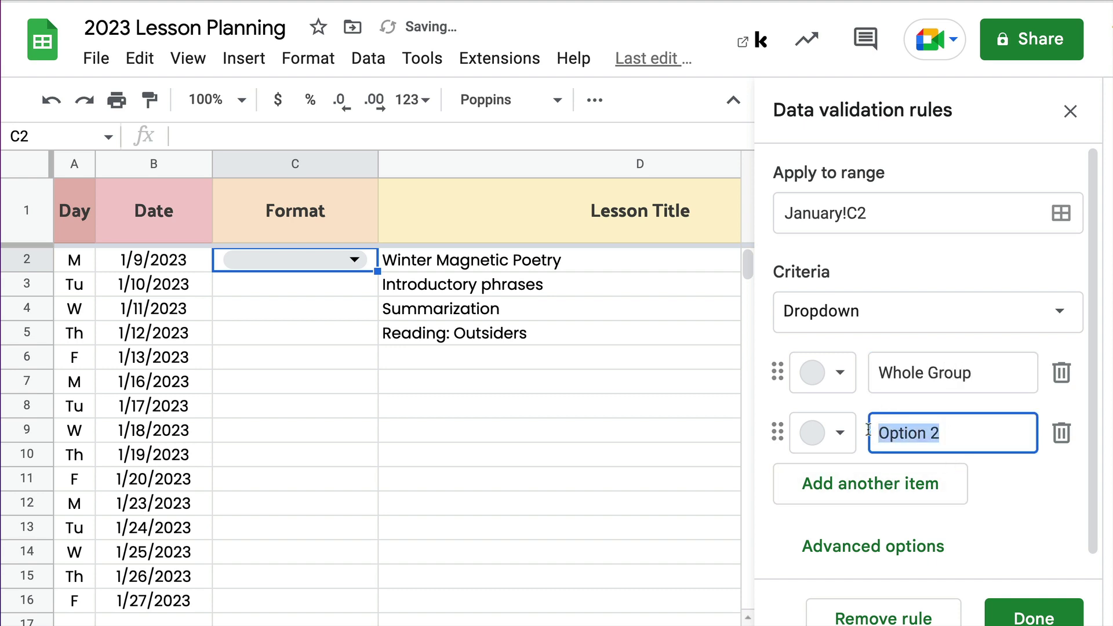
text(Small Group)
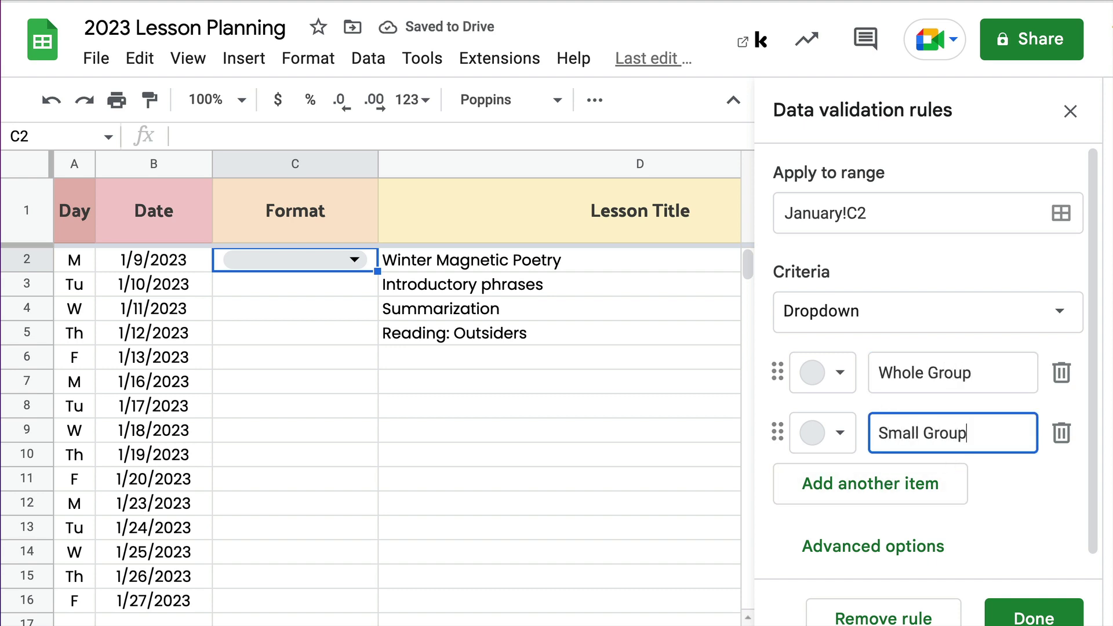
Step: Add two more dropdown options named Independent and Online
click(901, 493)
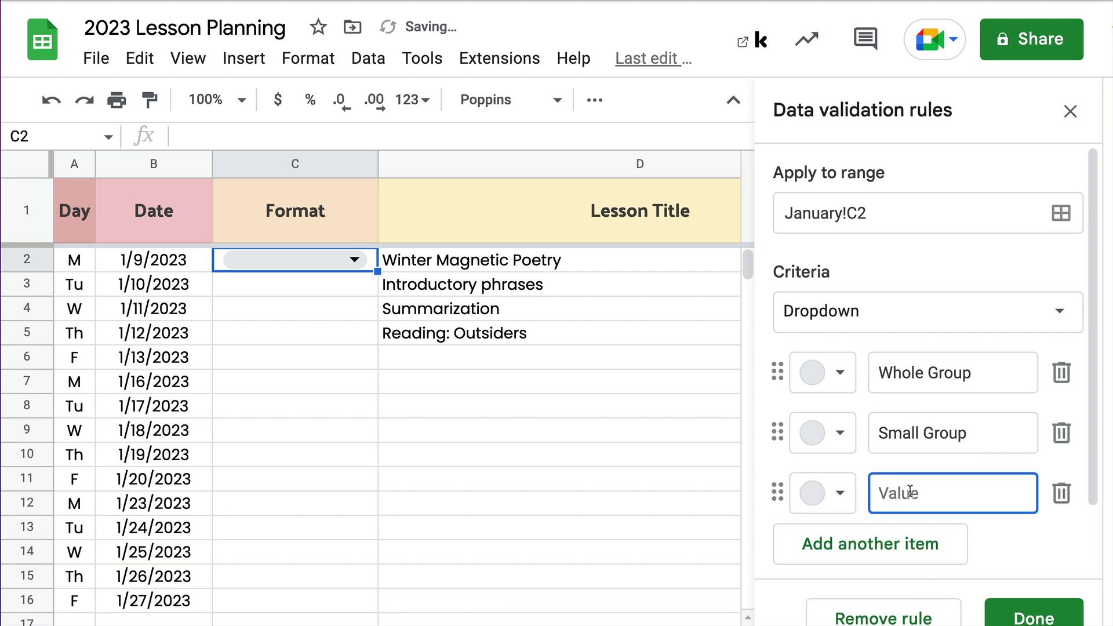
text(Independ)
text(enc)
text(t)
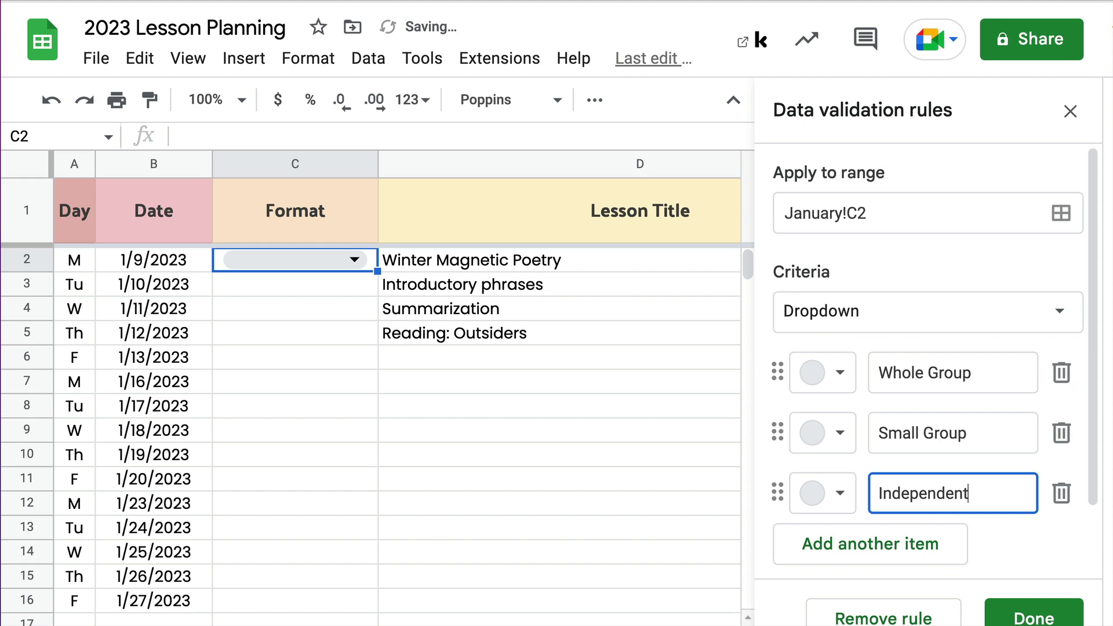
click(885, 542)
text(Online)
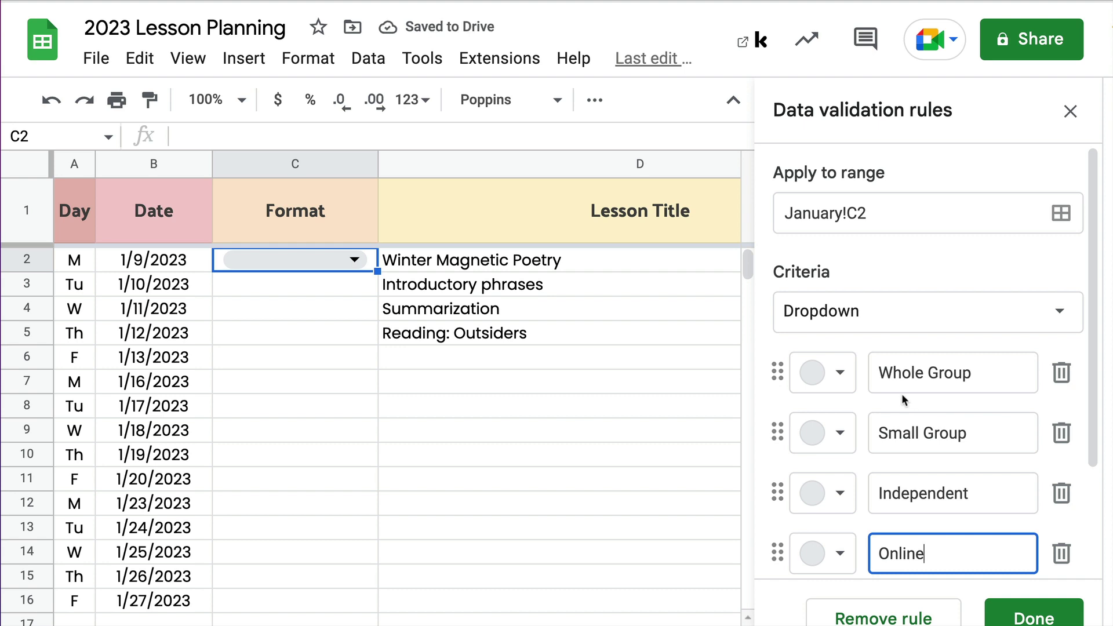
Step: Color Whole Group light red, Small Group light orange, Independent light yellow and Online light green, and finish the rule
click(840, 374)
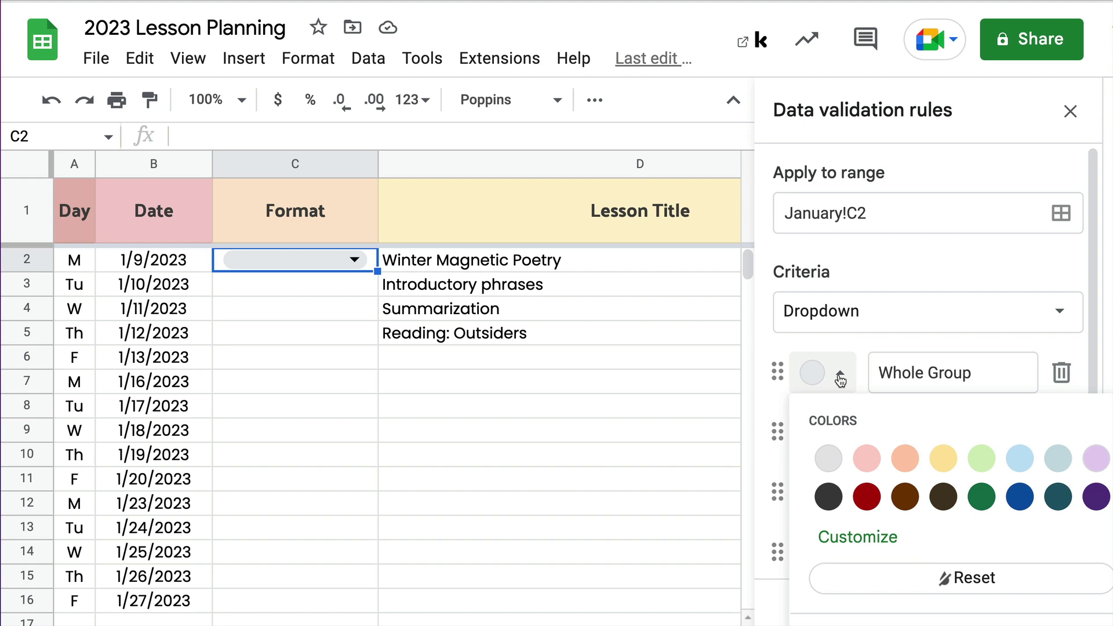
click(867, 458)
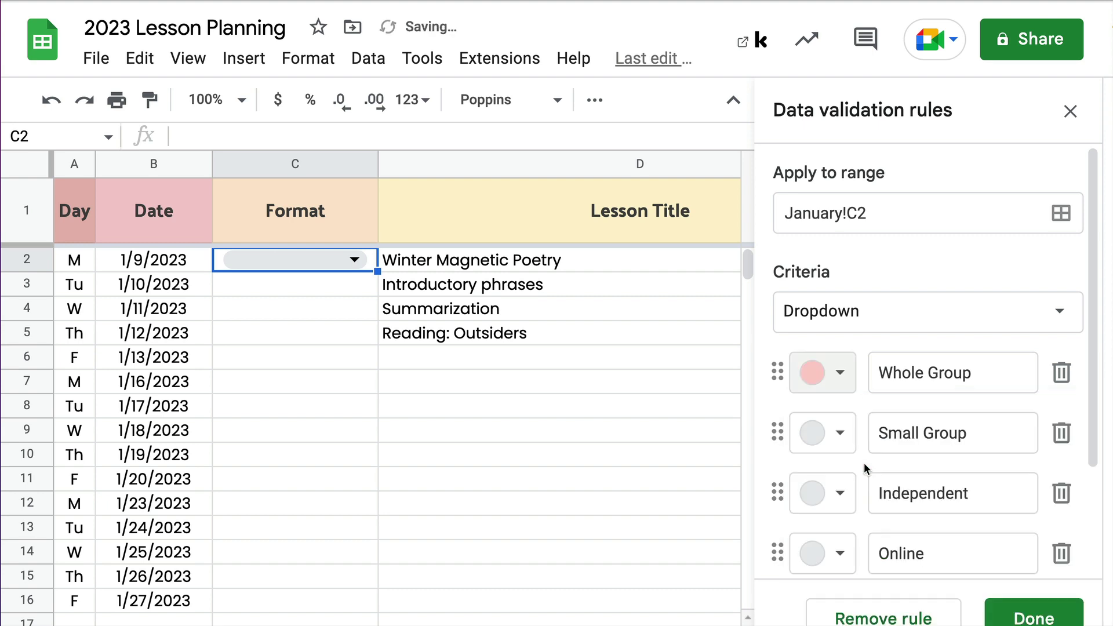
click(841, 435)
click(903, 211)
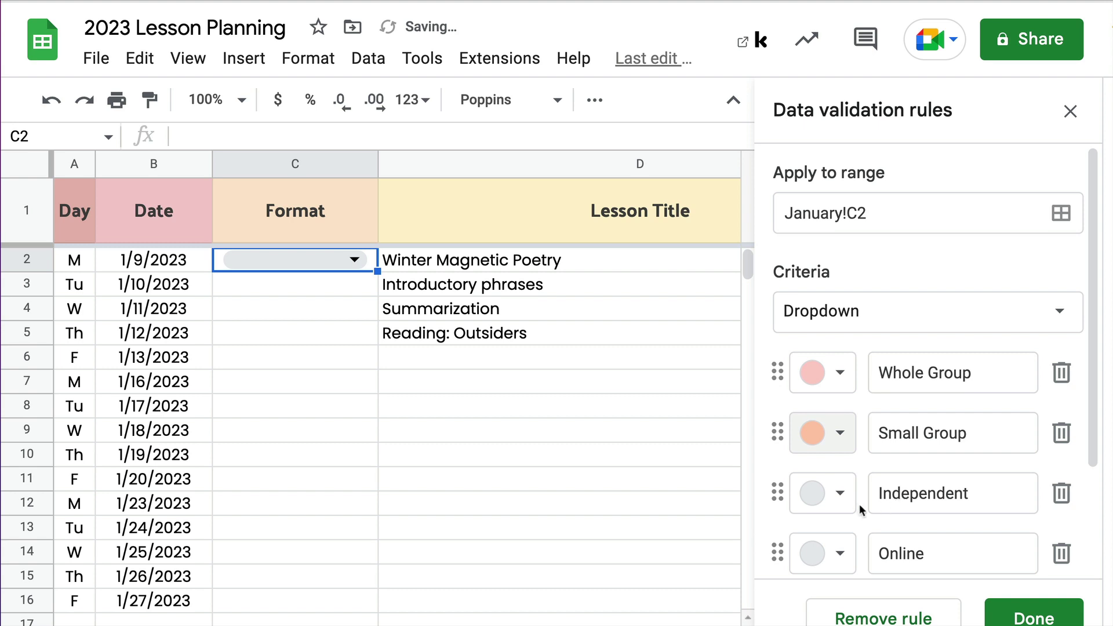
click(840, 494)
click(947, 270)
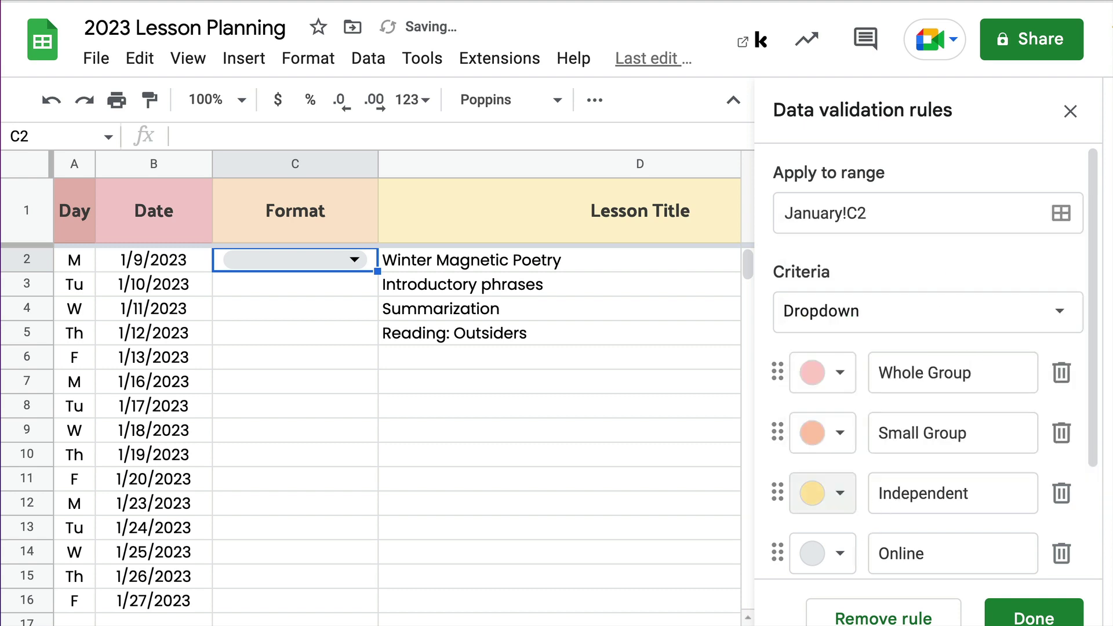
click(839, 554)
click(984, 324)
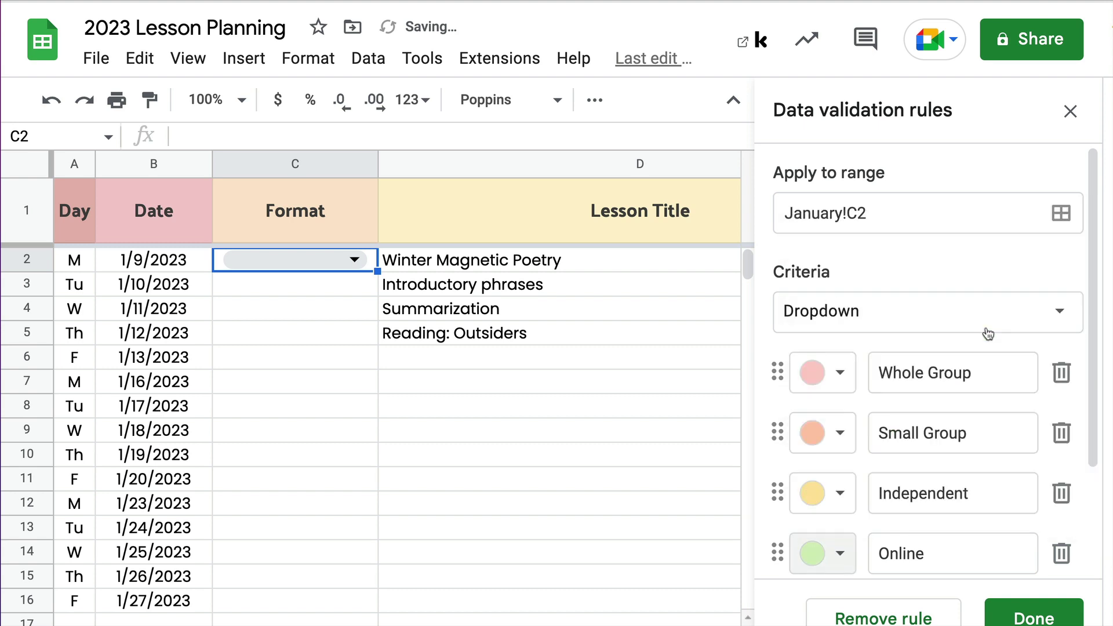
click(1049, 618)
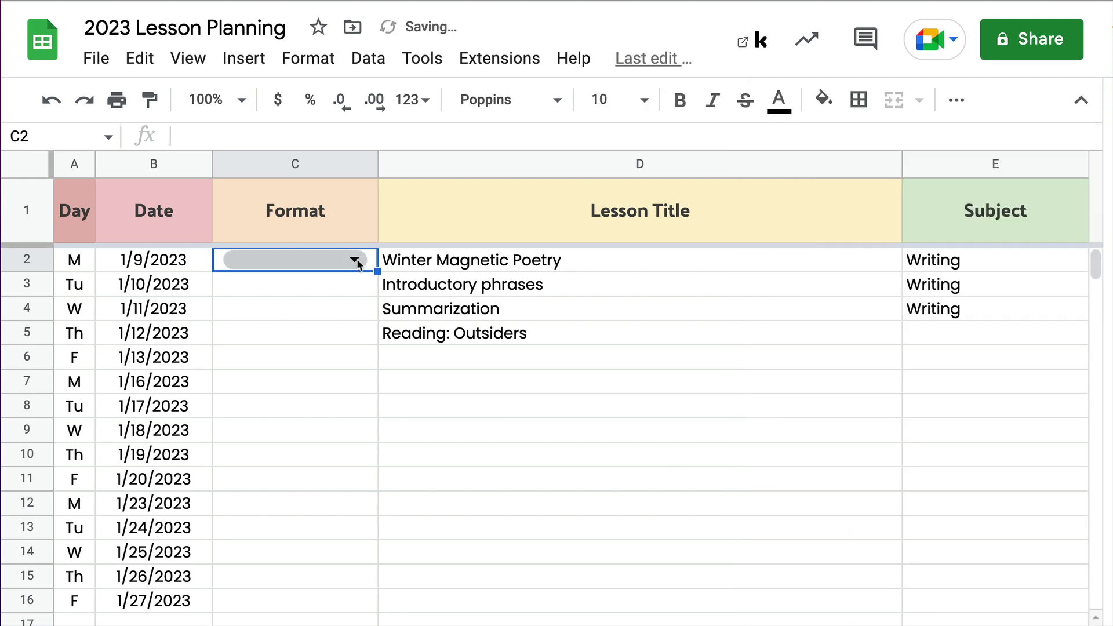
Step: Check the colored options in the new dropdown in C2 without choosing one
click(355, 260)
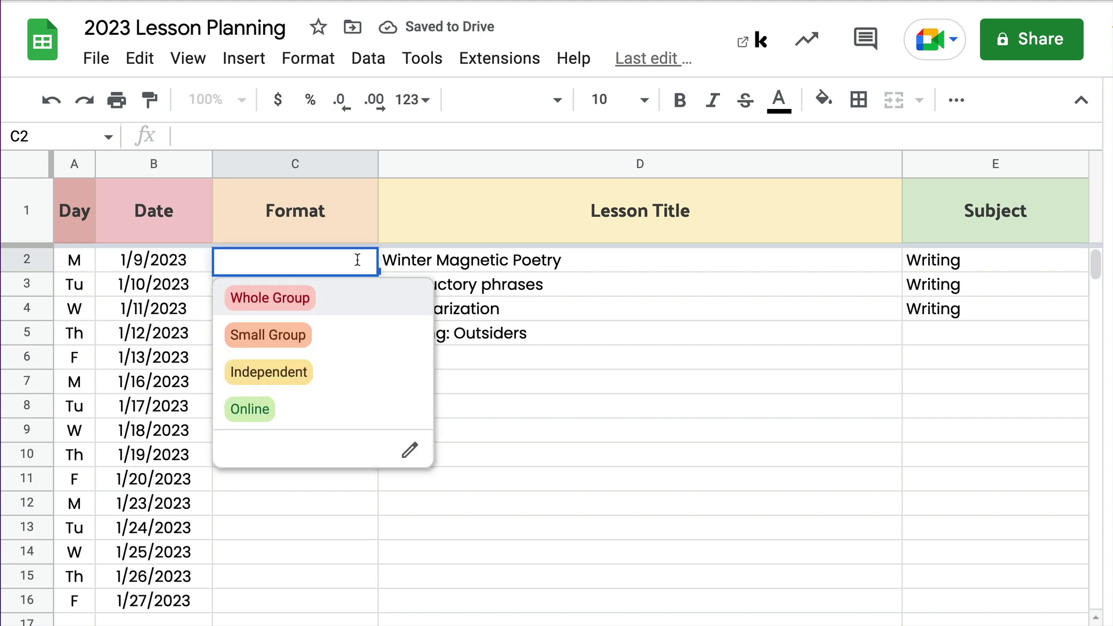
click(554, 359)
click(355, 261)
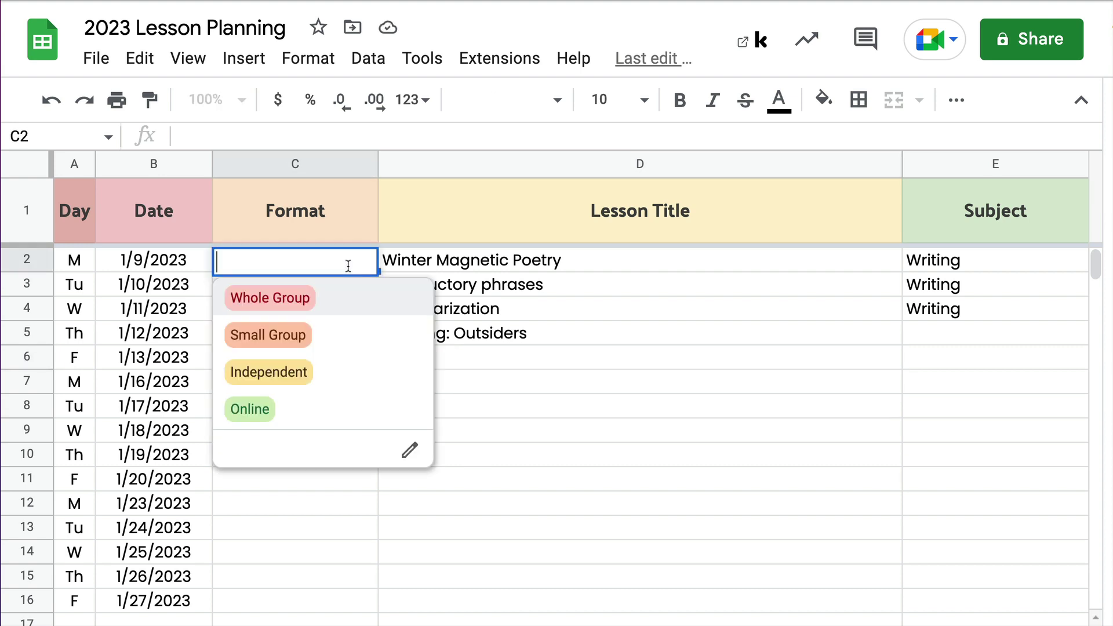
drag(567, 423, 560, 406)
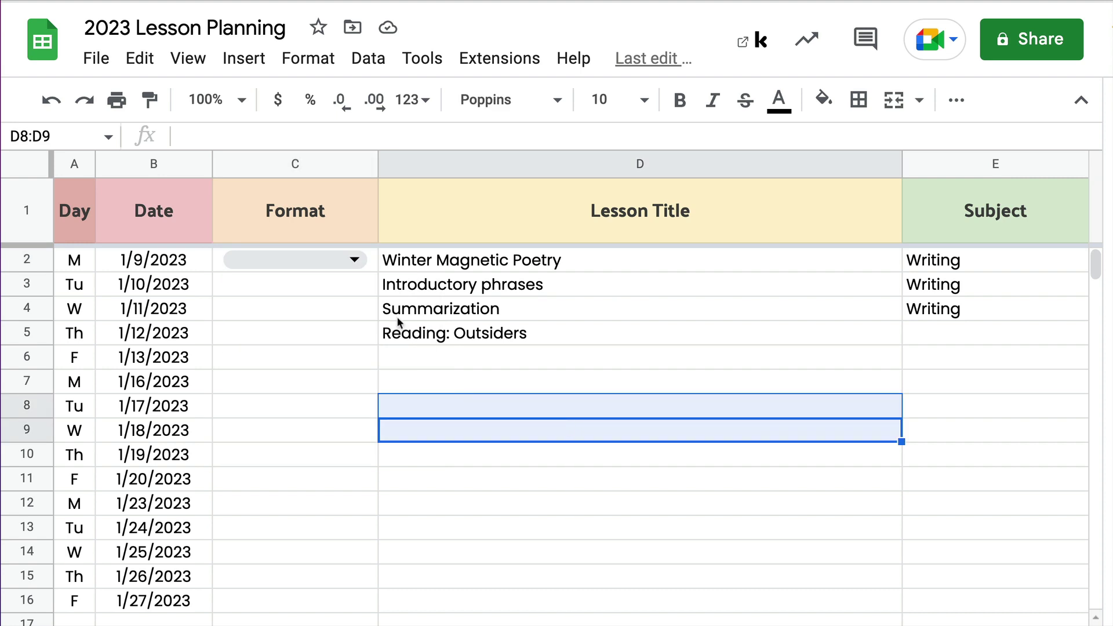
Step: Fill the dropdown from C2 down the Format column through C16
click(372, 270)
drag(372, 270, 365, 601)
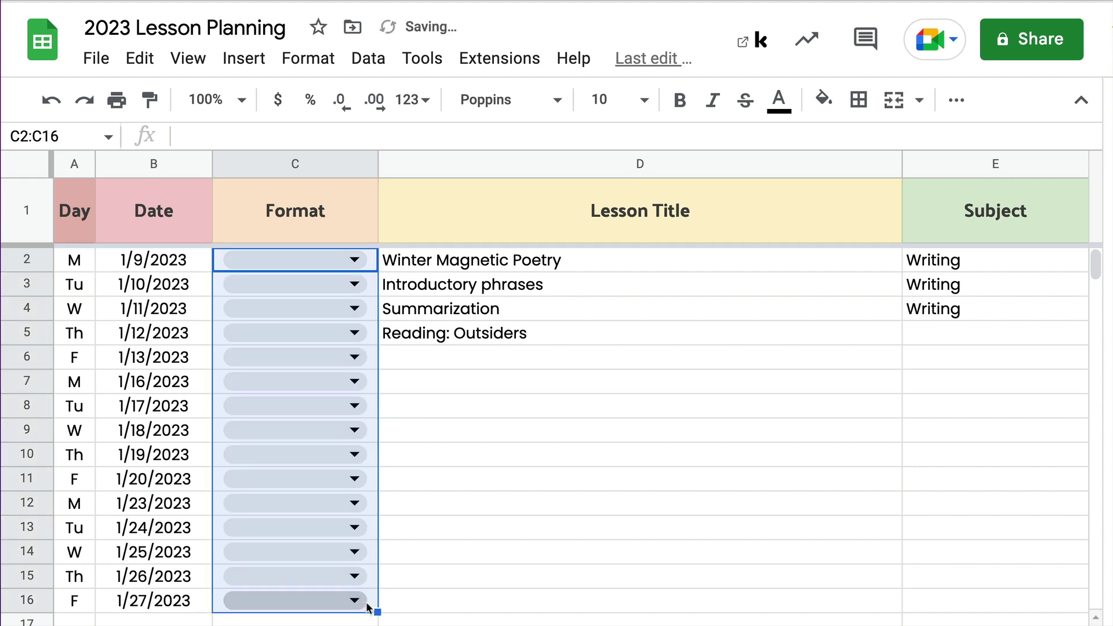
click(519, 524)
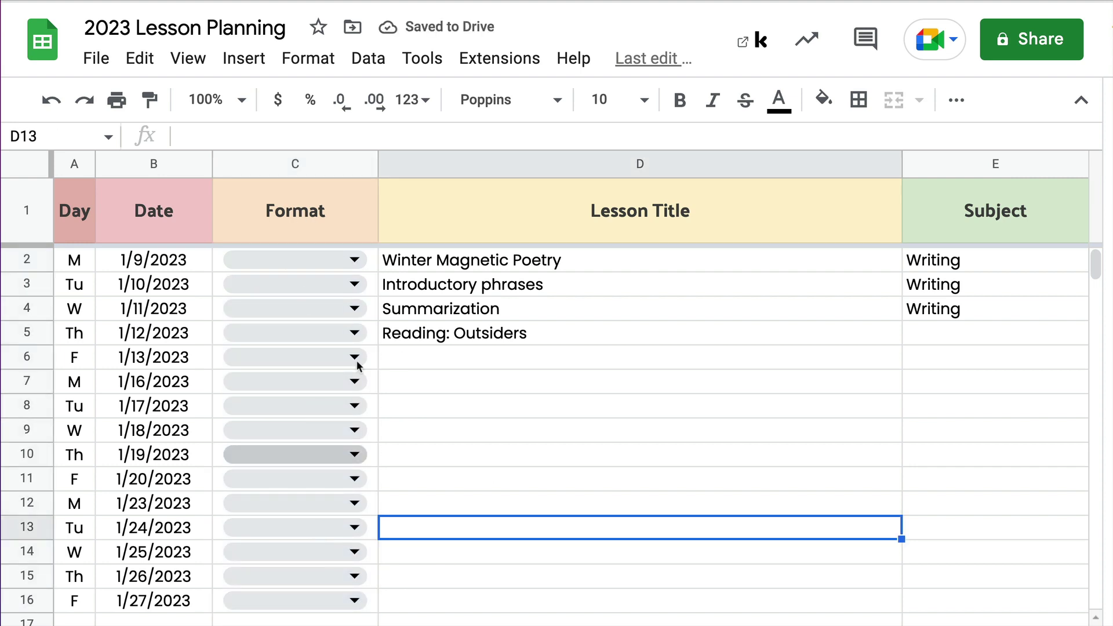
Step: Set the lesson format to Whole Group for 1/9/2023, Independent for 1/10/2023 and Online for 1/11/2023
click(356, 262)
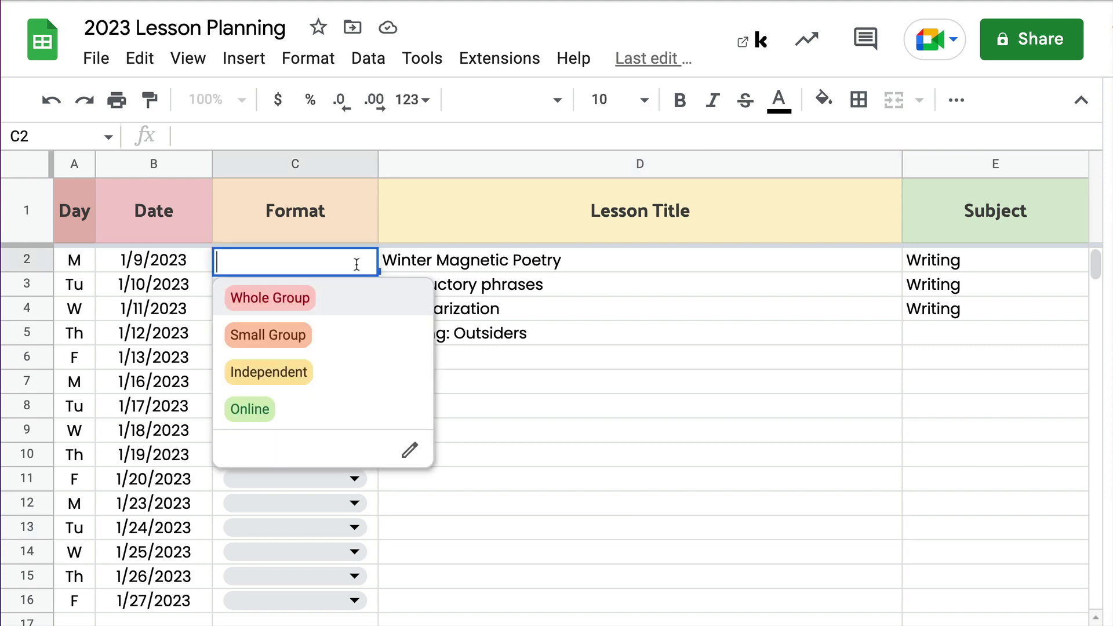
click(344, 308)
click(359, 286)
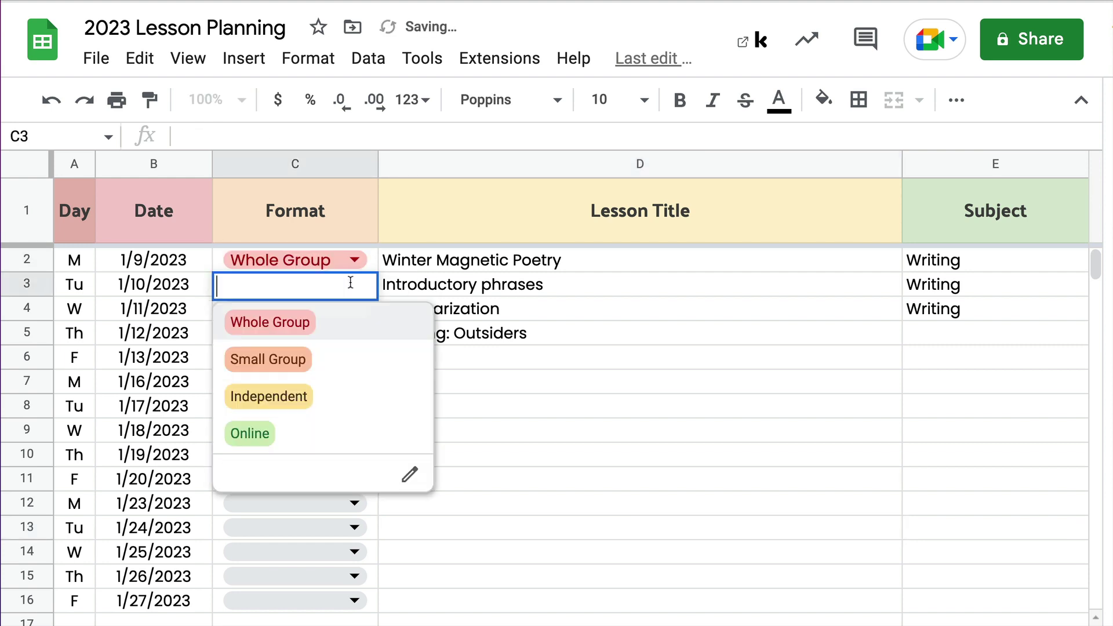
click(339, 389)
click(349, 311)
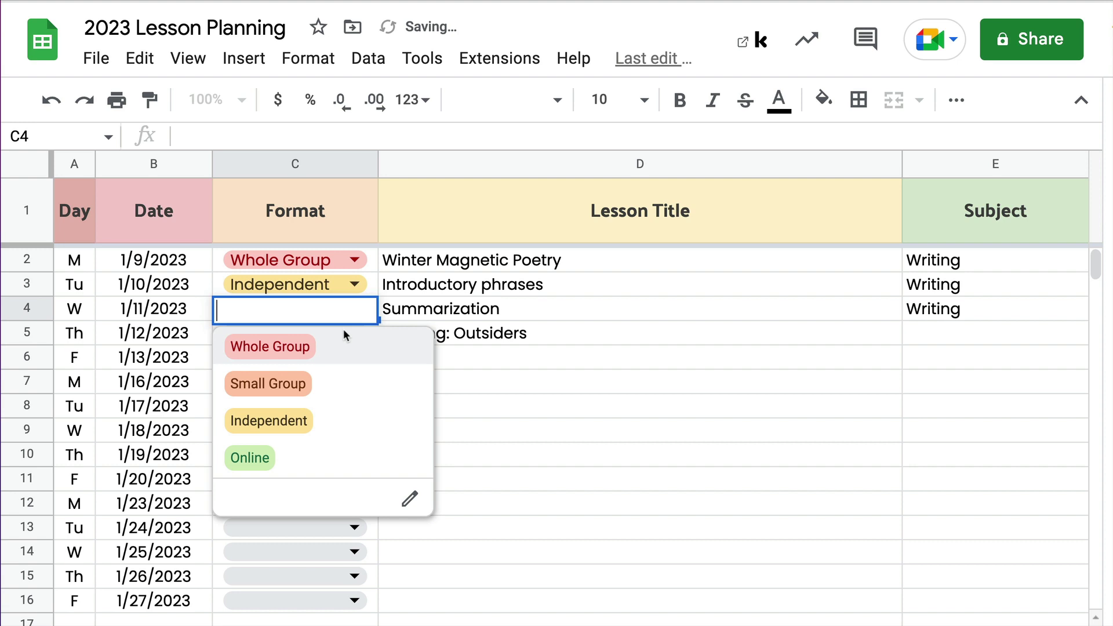
click(295, 458)
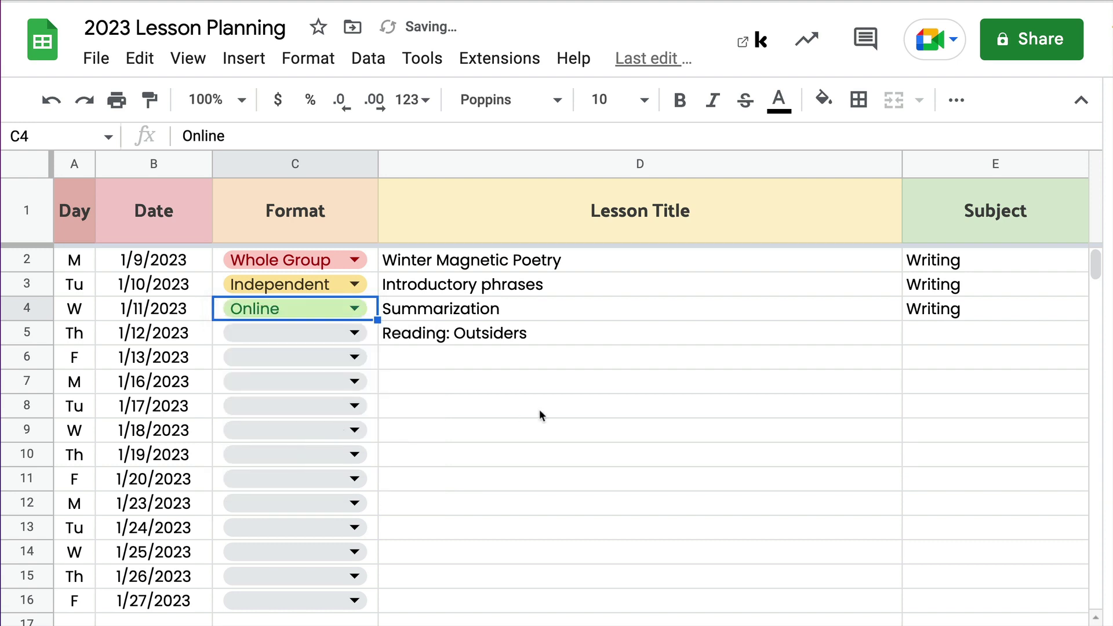